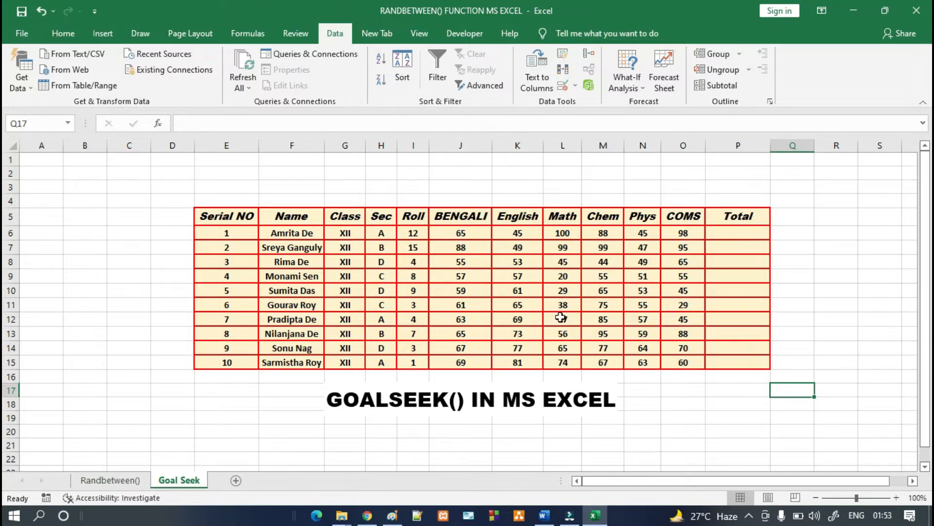
# - Enter a formula in P6 that totals the first student's six subject marks, =SUM(J6:O6)
pyautogui.click(729, 234)
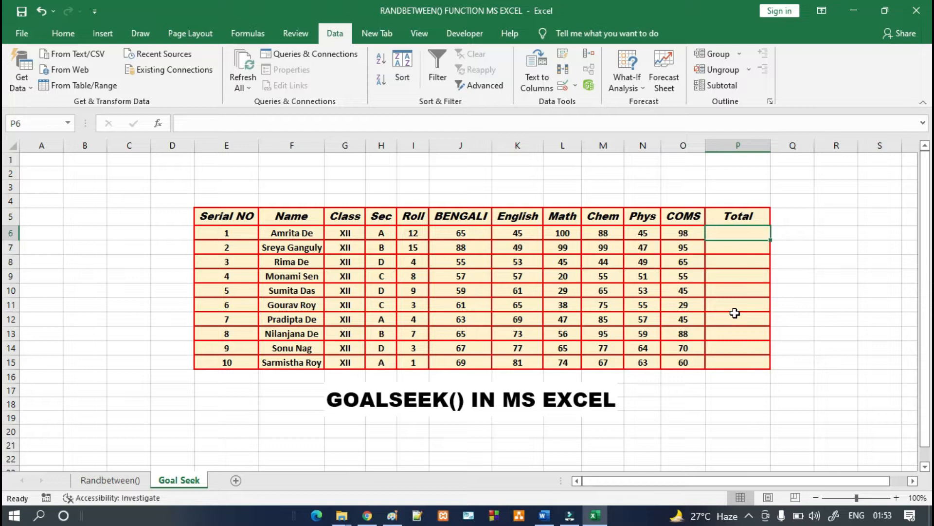
pyautogui.write('=s')
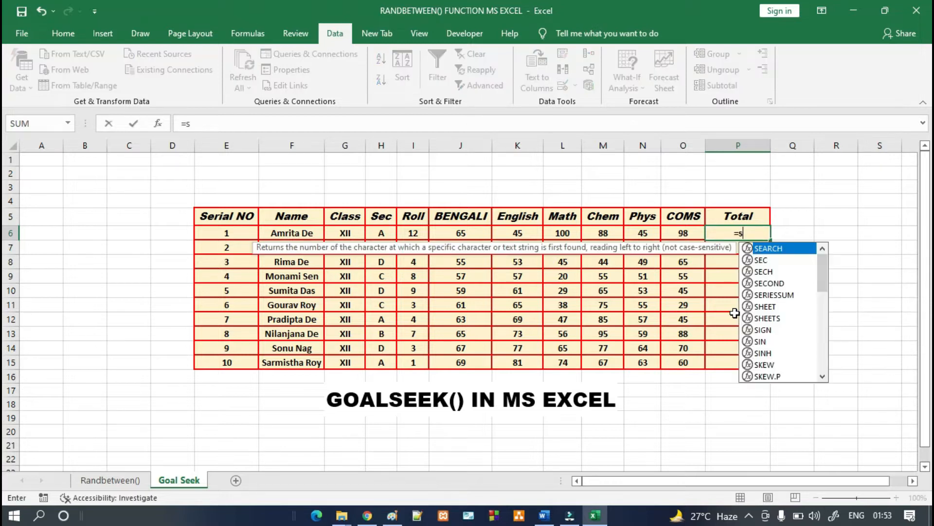
pyautogui.write('um(')
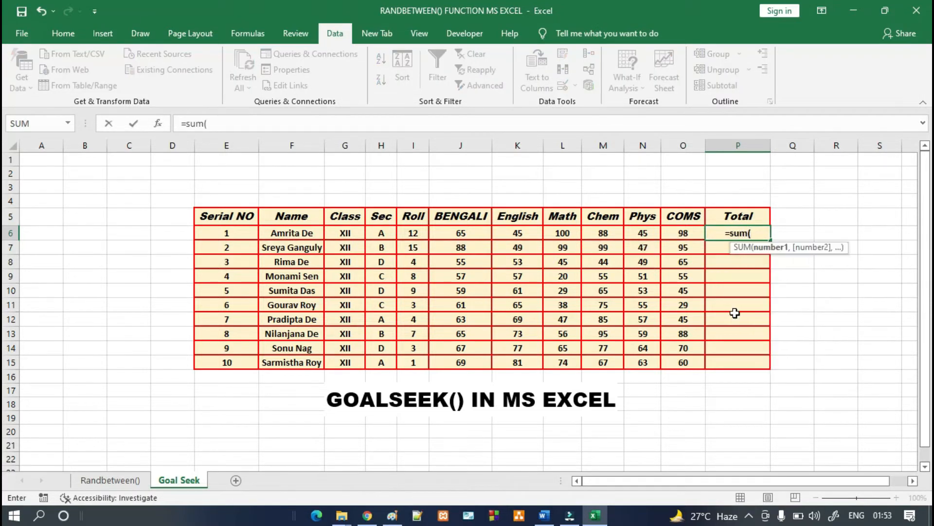
pyautogui.moveTo(453, 233); pyautogui.dragTo(681, 234)
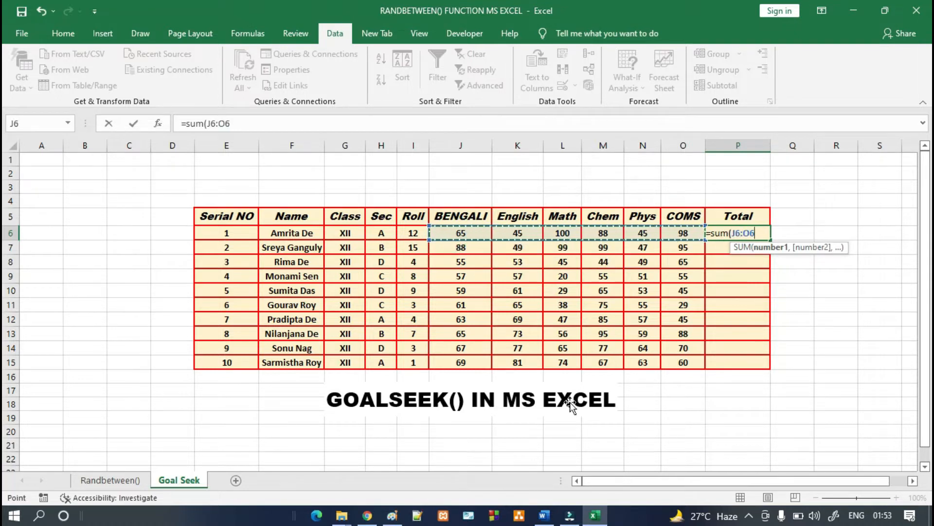
pyautogui.write(')')
pyautogui.press('Return')
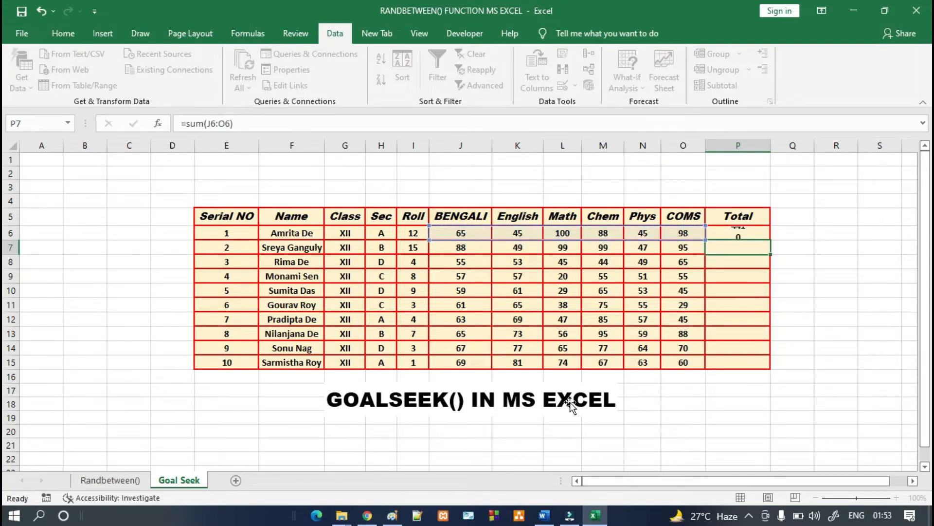
# - Fill the total formula from P6 down the Total column to P15
pyautogui.click(740, 233)
pyautogui.click(766, 246)
pyautogui.click(757, 232)
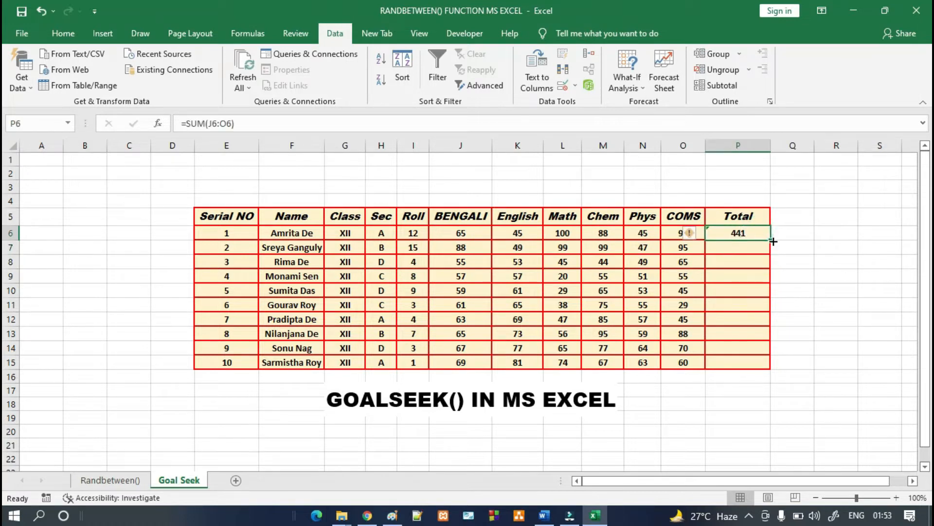
pyautogui.doubleClick(773, 241)
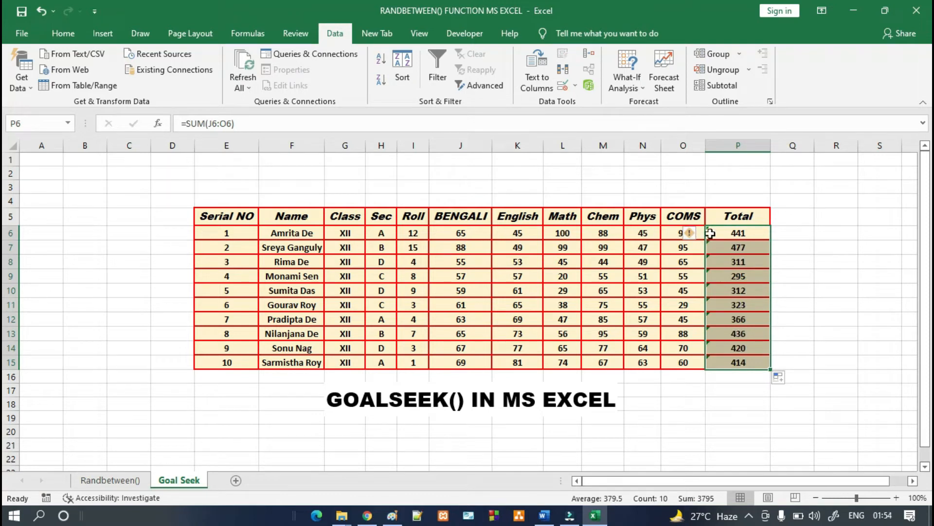
pyautogui.click(836, 251)
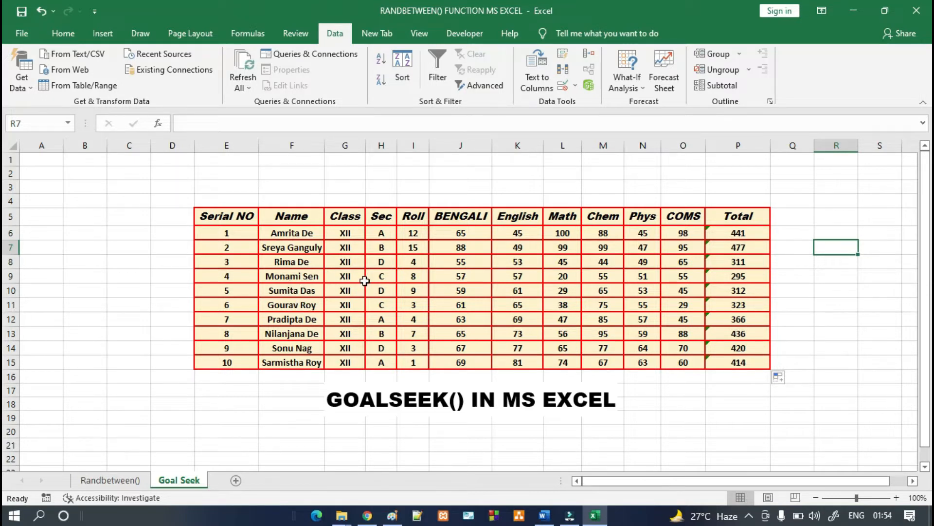
pyautogui.click(10, 276)
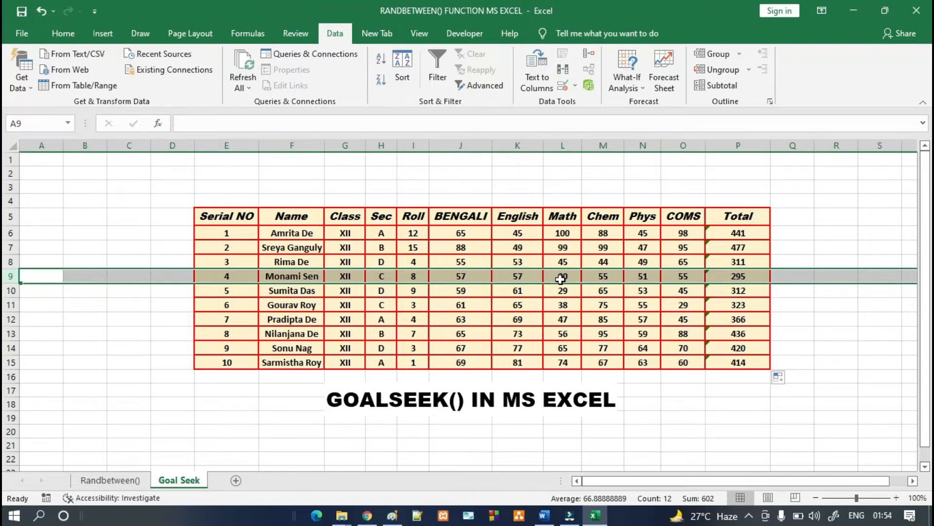
pyautogui.click(741, 276)
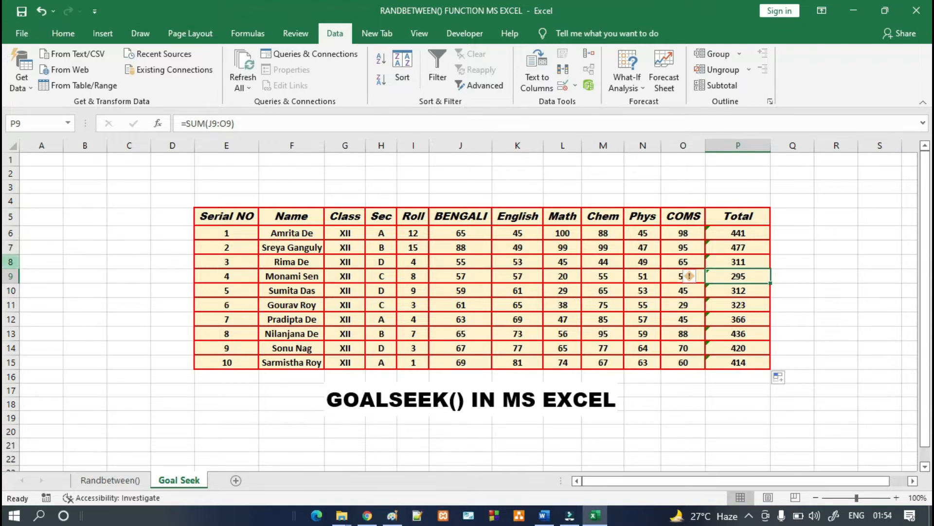
pyautogui.click(11, 261)
pyautogui.click(11, 276)
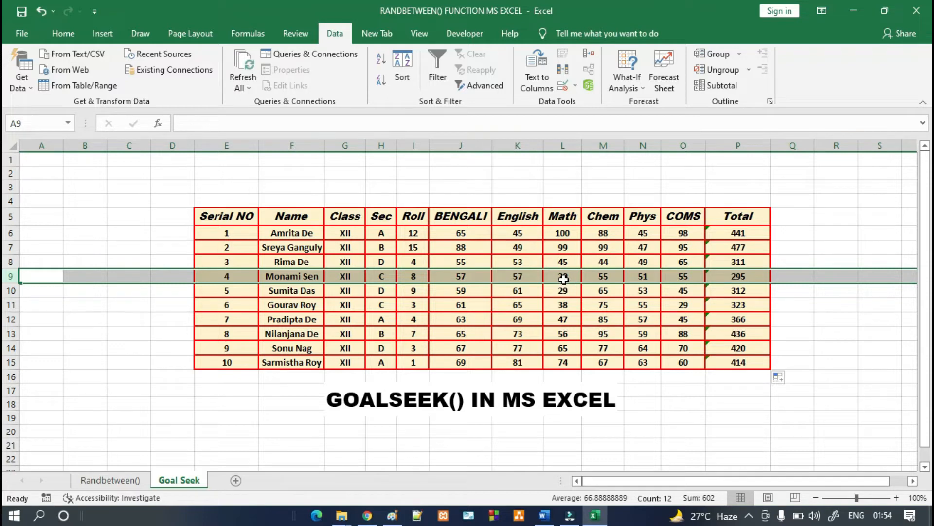
pyautogui.click(777, 286)
# - Start a Goal Seek with P9, the Total of serial number 4, as the set cell
pyautogui.click(736, 275)
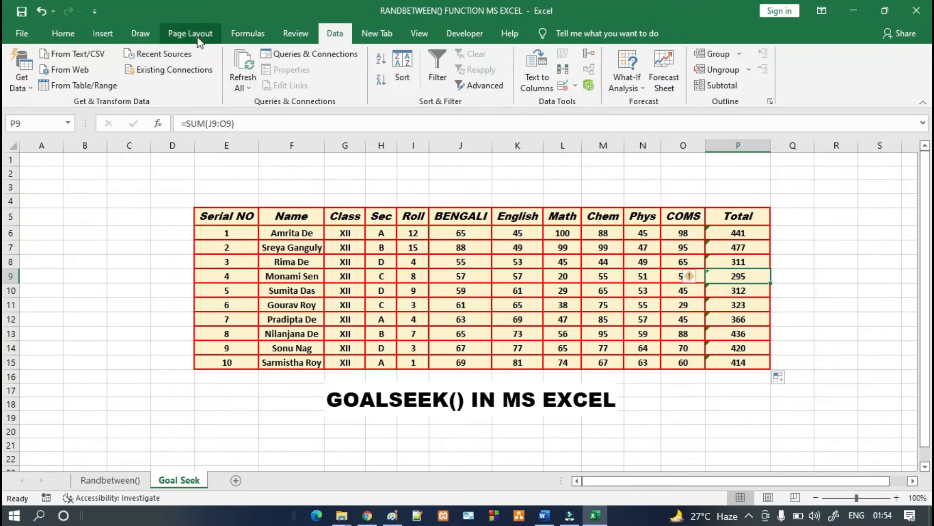
pyautogui.click(284, 37)
pyautogui.click(335, 35)
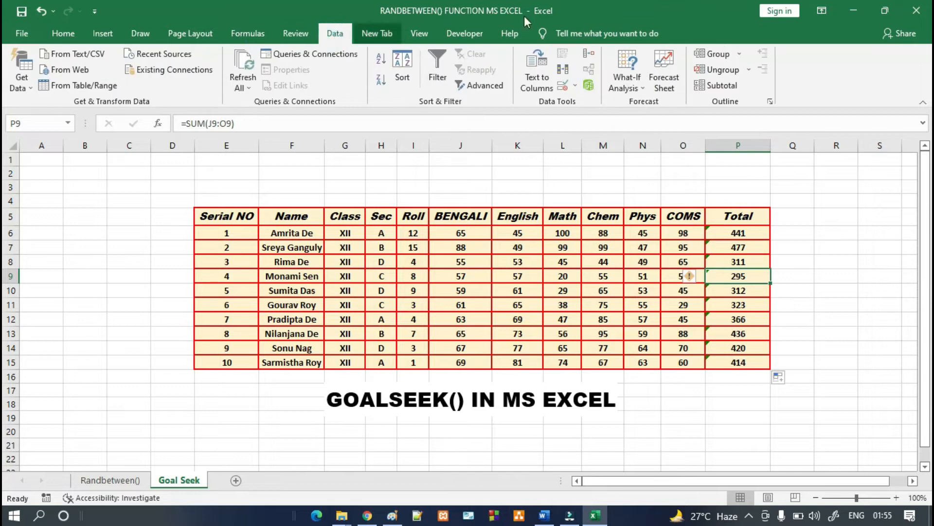
pyautogui.click(636, 89)
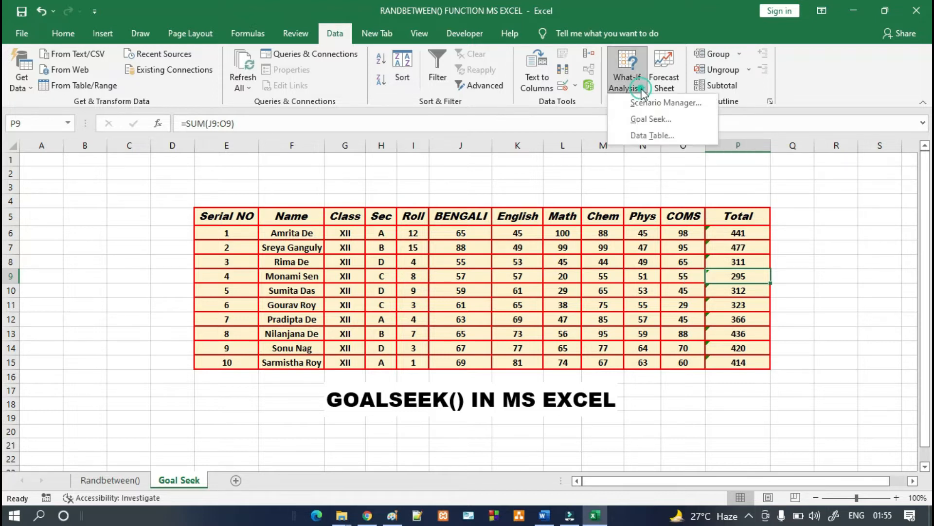
pyautogui.click(642, 120)
pyautogui.moveTo(721, 195); pyautogui.dragTo(102, 203)
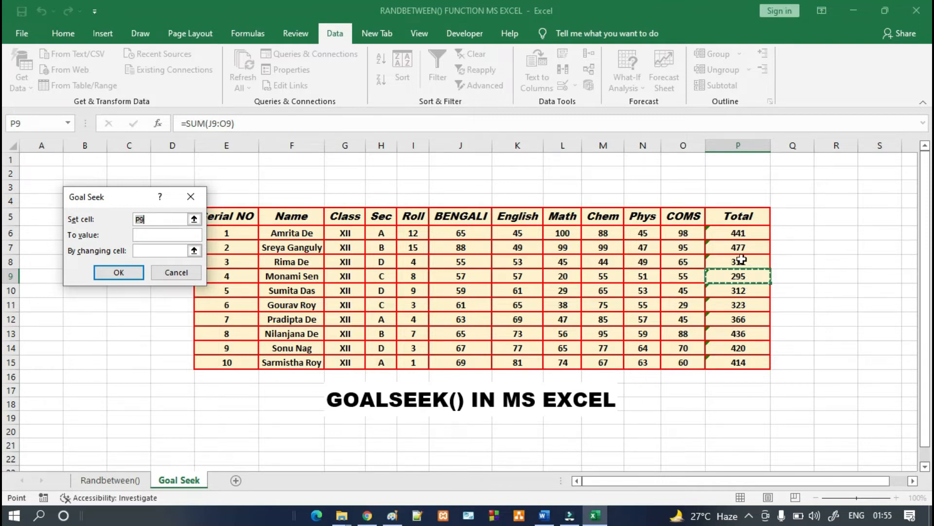
pyautogui.click(683, 276)
pyautogui.click(746, 274)
# - Seek a target value of 315 by changing the Math mark in L9, and accept the solution
pyautogui.click(154, 235)
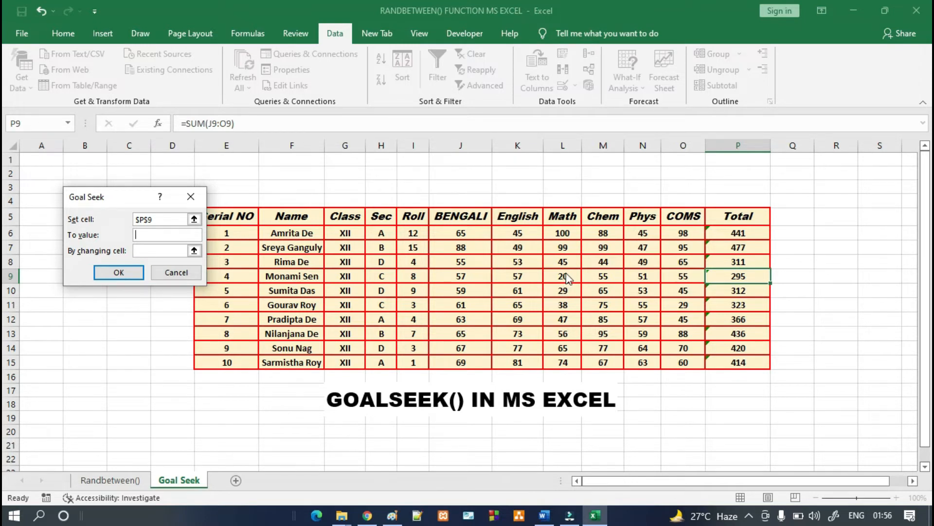
pyautogui.click(150, 235)
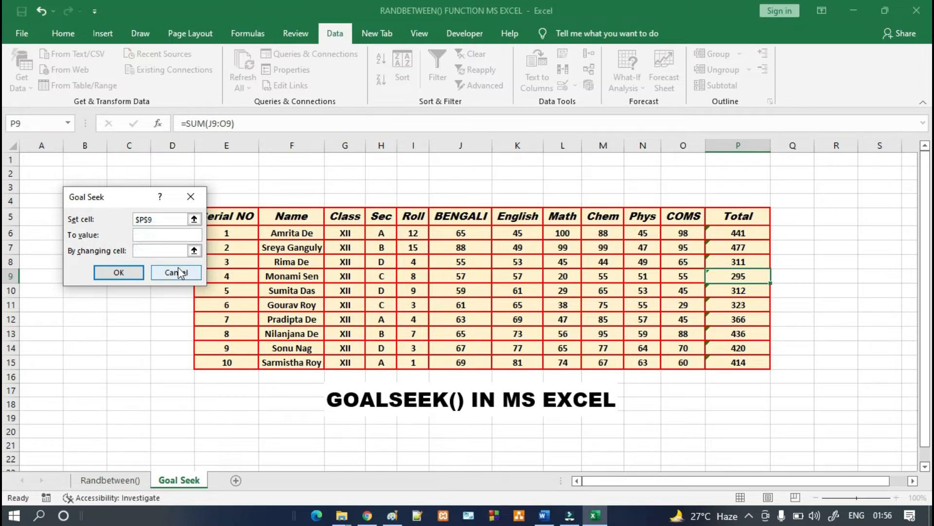
pyautogui.write('315')
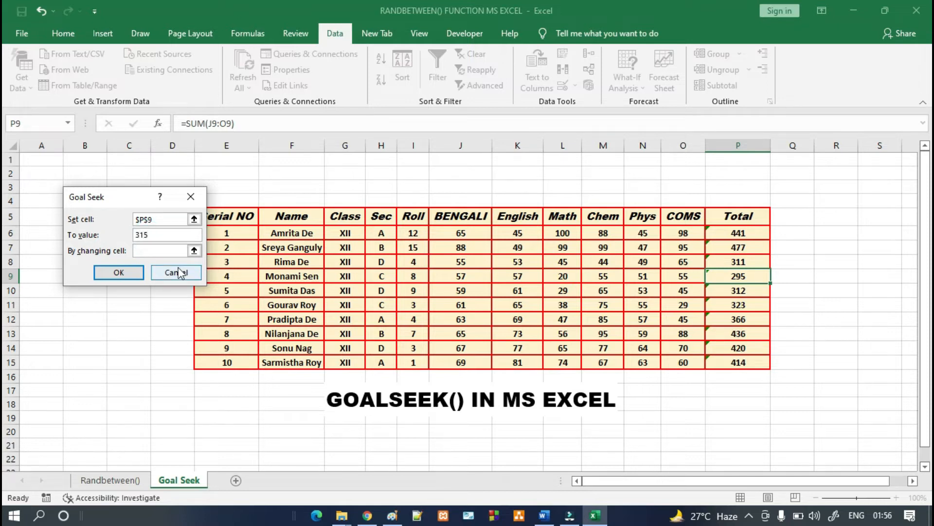
pyautogui.click(149, 254)
pyautogui.click(564, 277)
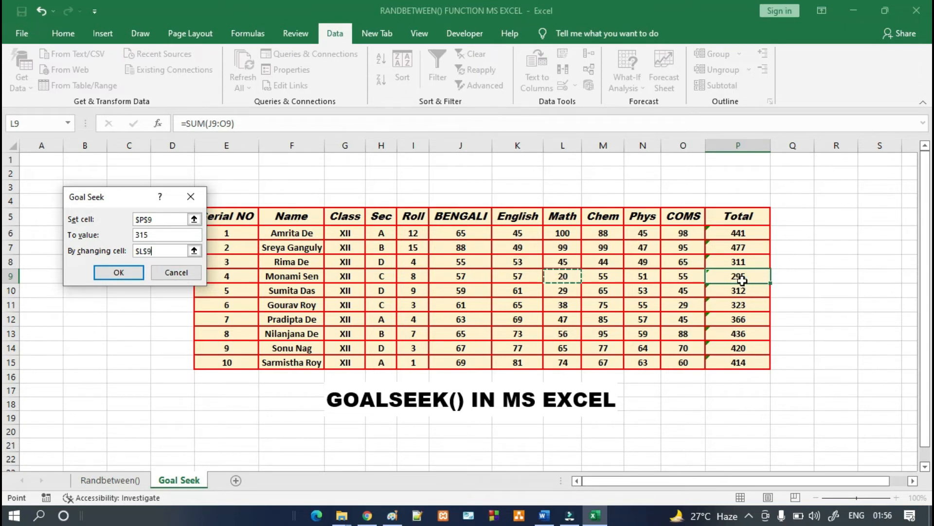
pyautogui.click(125, 273)
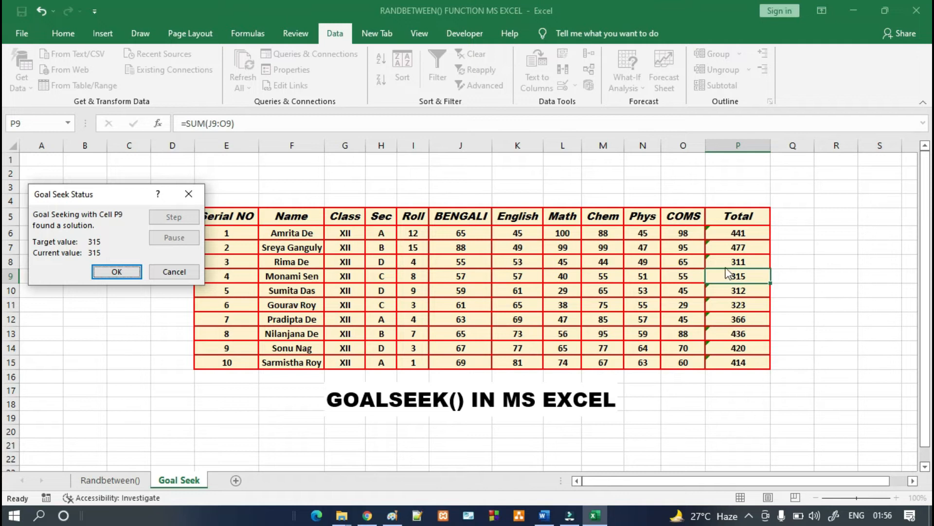
pyautogui.click(125, 273)
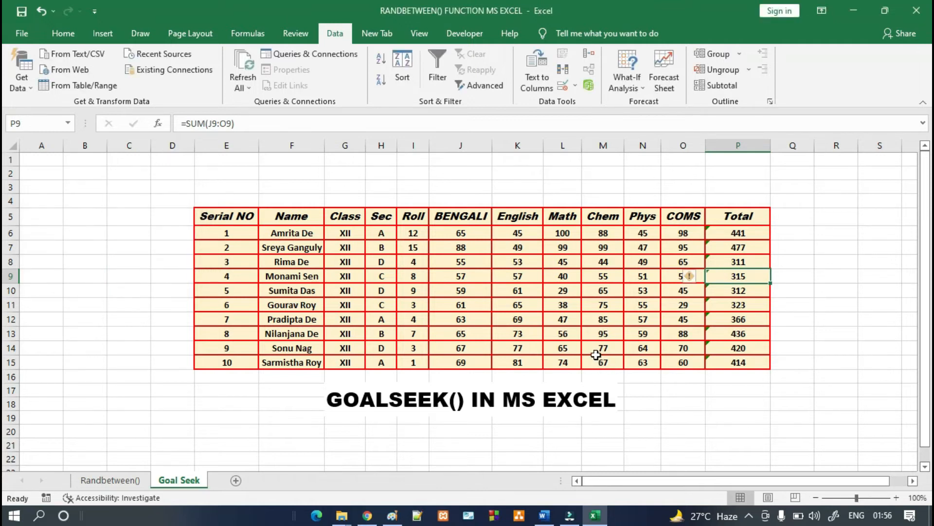
# - Clear the Phys mark of serial number 2 in cell N7
pyautogui.click(643, 248)
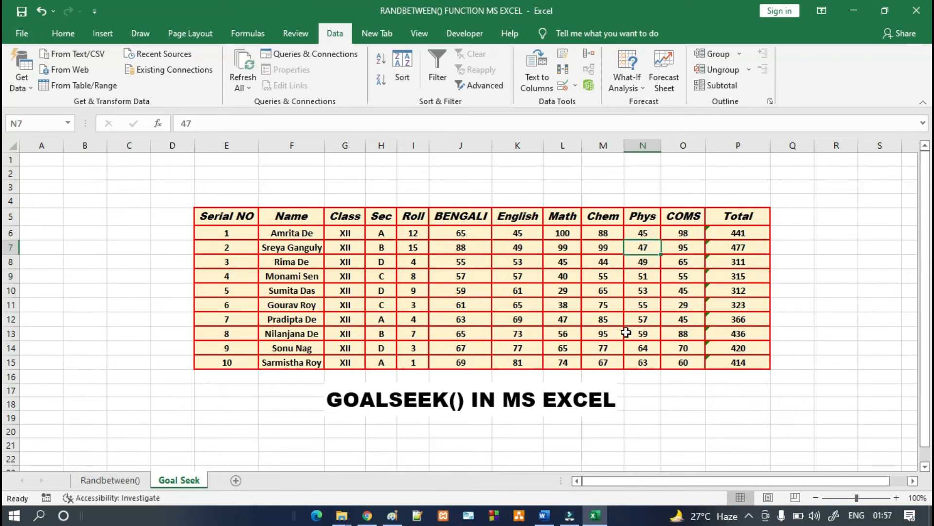
pyautogui.press('Delete')
pyautogui.click(896, 498)
pyautogui.click(895, 497)
pyautogui.click(895, 497)
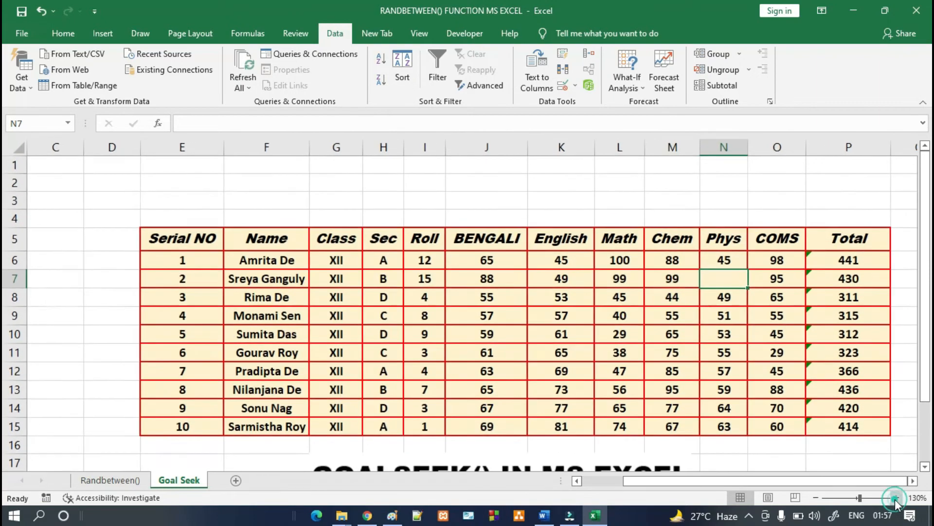
pyautogui.click(896, 497)
pyautogui.scroll(-2, 793, 378)
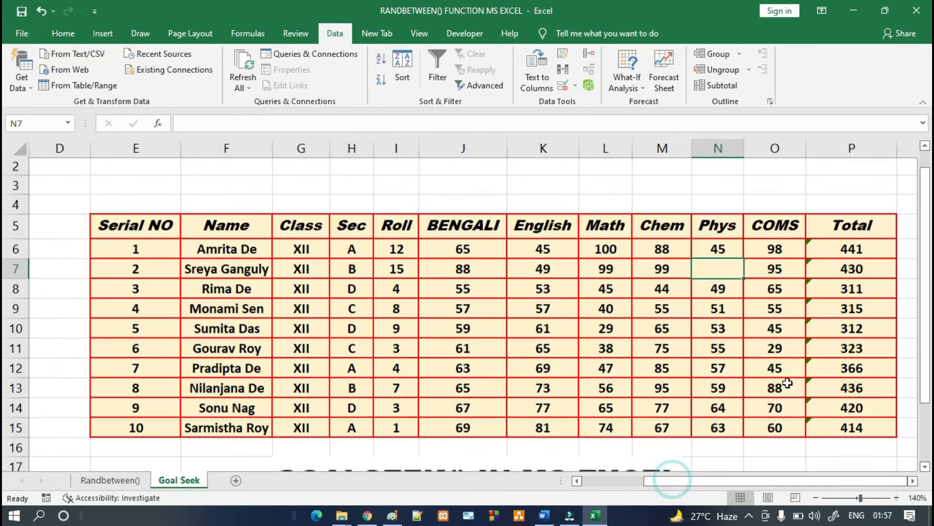
pyautogui.scroll(1, 793, 378)
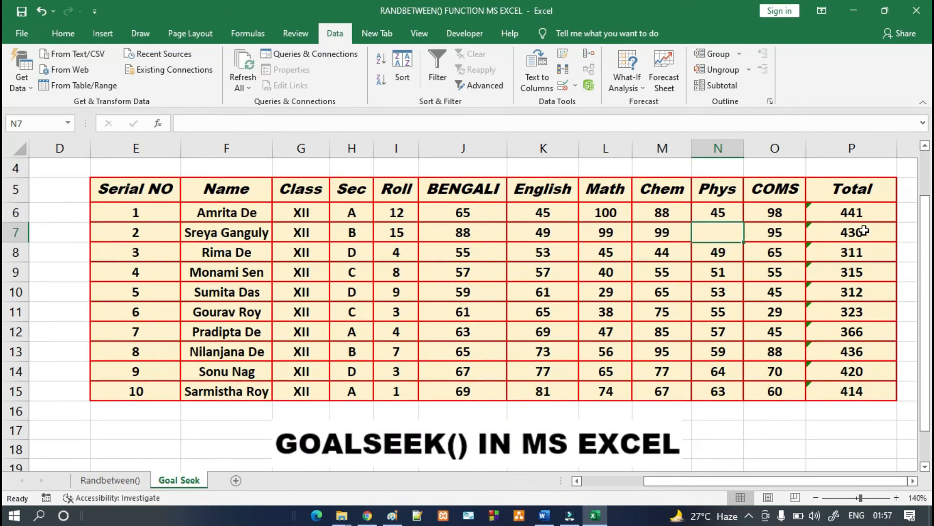
# - Start another Goal Seek with P7, the Total of serial number 2, as the set cell
pyautogui.click(852, 235)
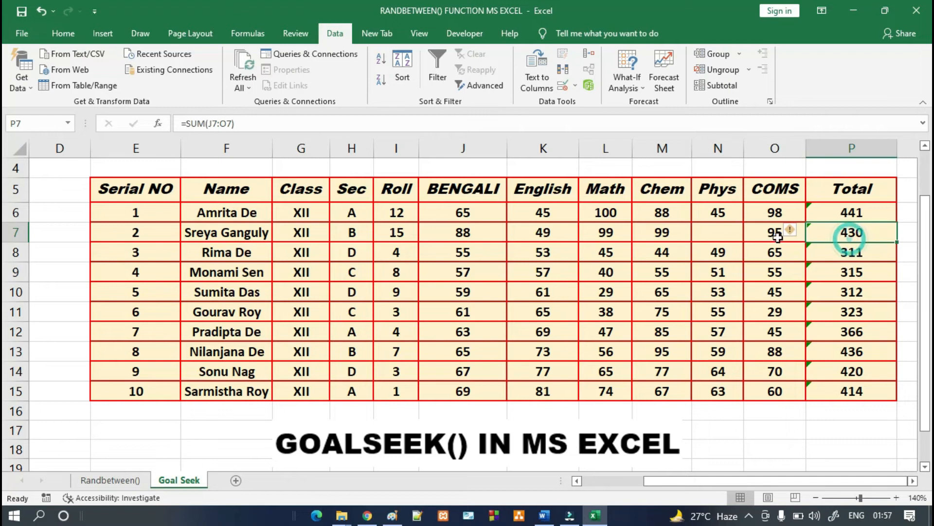
pyautogui.click(725, 230)
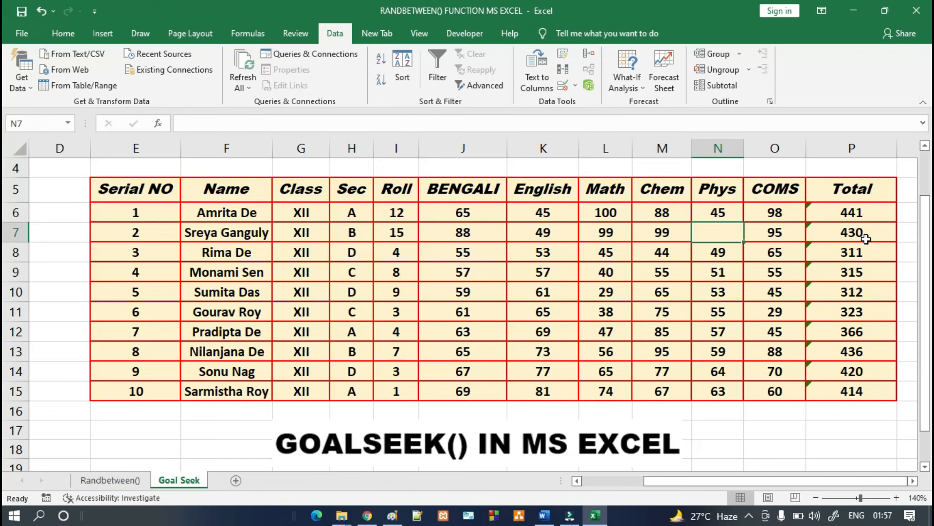
pyautogui.click(336, 34)
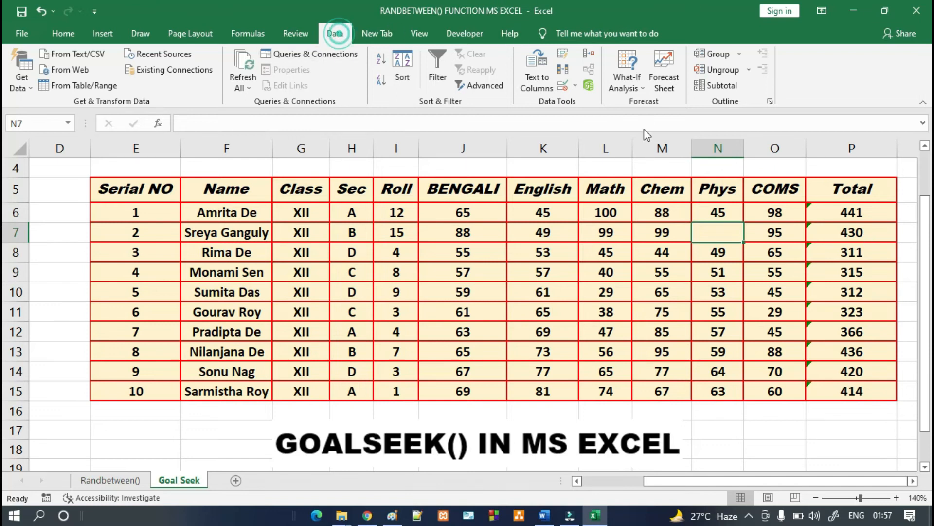
pyautogui.click(633, 88)
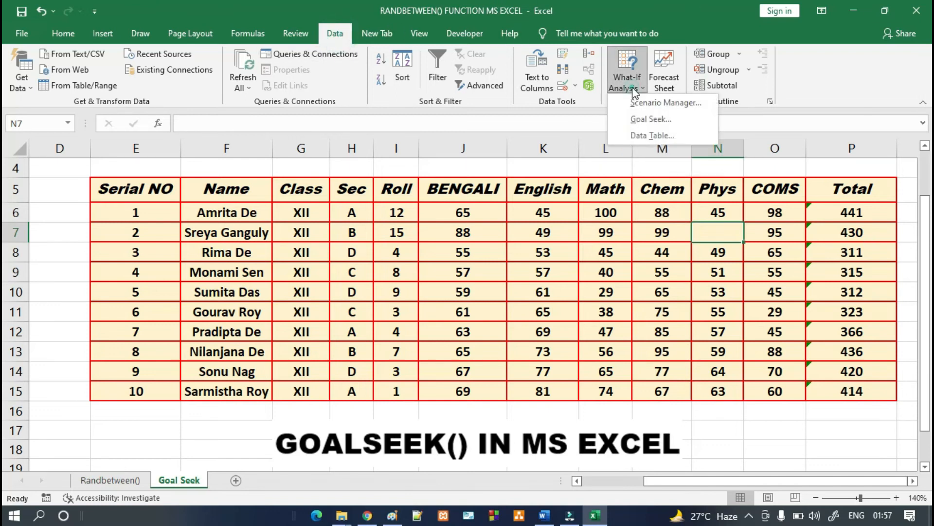
pyautogui.click(649, 119)
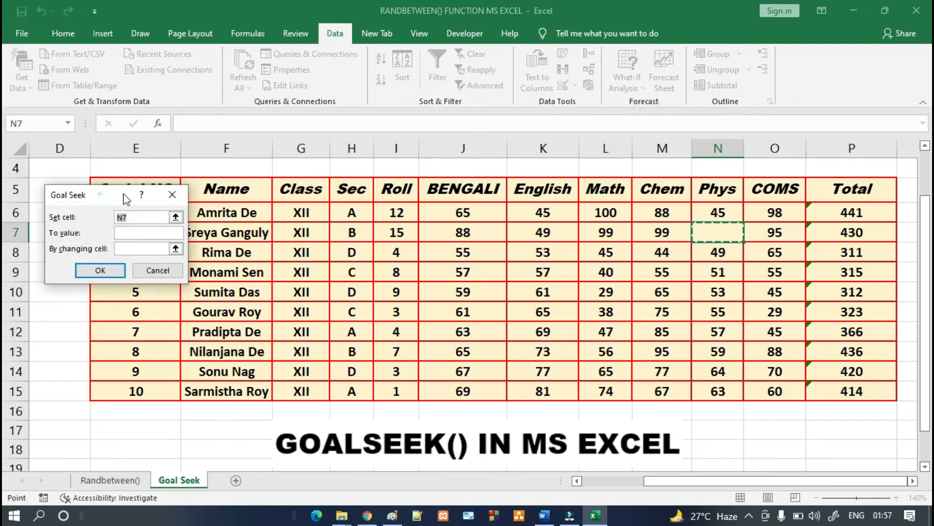
pyautogui.moveTo(98, 194); pyautogui.dragTo(143, 193)
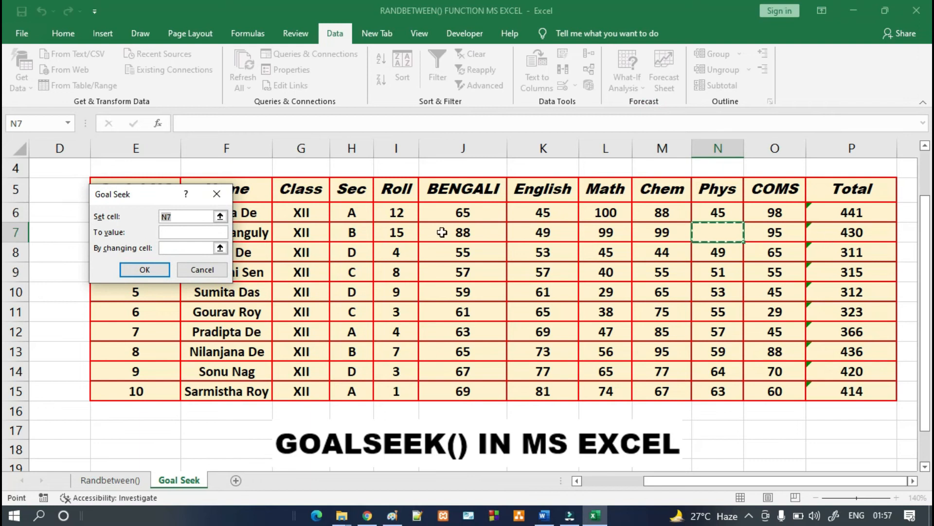
pyautogui.click(852, 237)
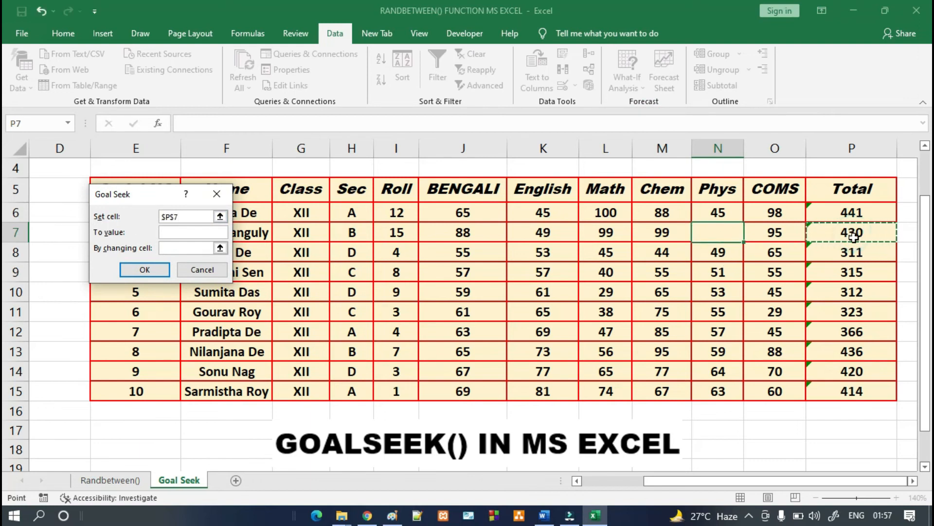
# - Seek a target value of 465 by changing the empty Phys cell N7, and accept the solution
pyautogui.click(180, 233)
pyautogui.click(181, 236)
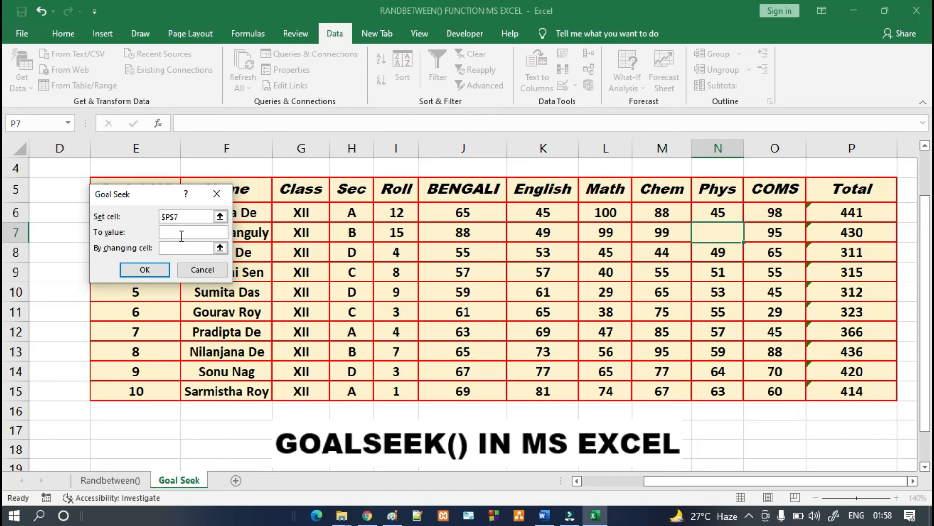
pyautogui.write('465')
pyautogui.click(170, 250)
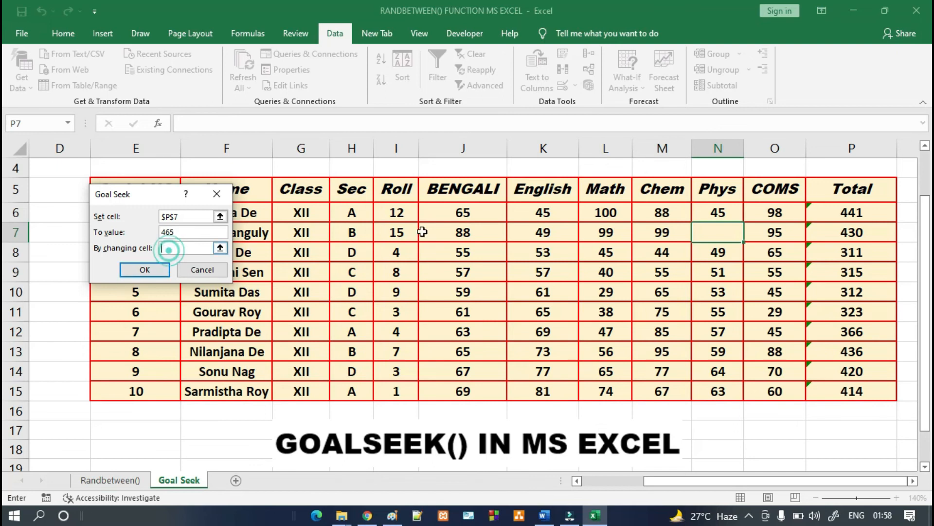
pyautogui.click(720, 236)
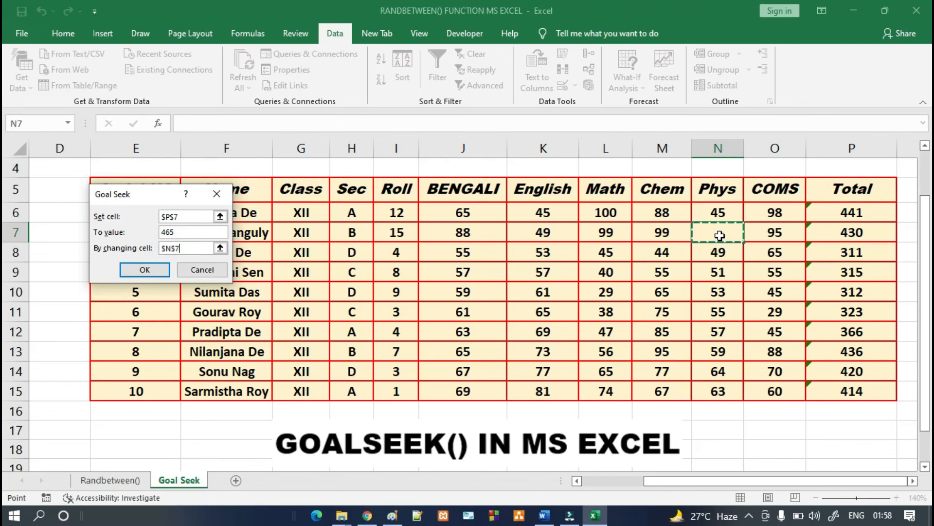
pyautogui.click(135, 270)
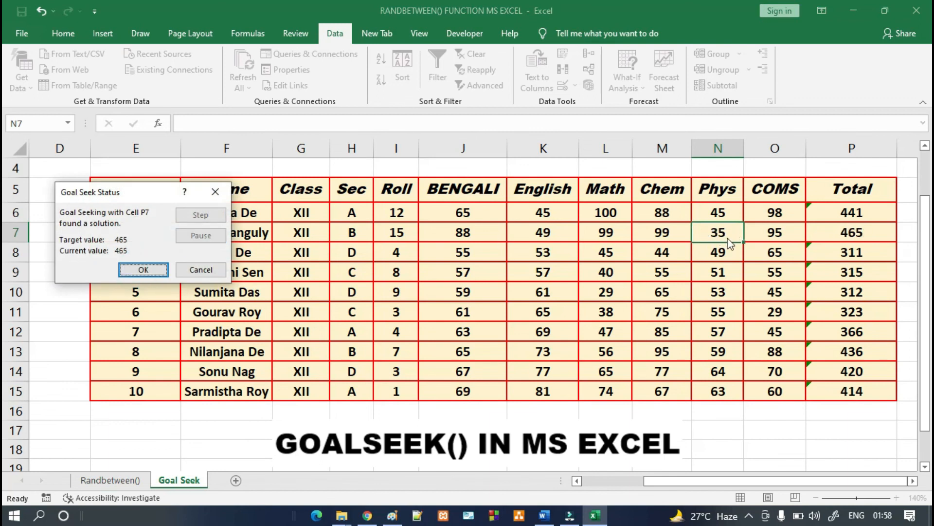
pyautogui.click(144, 271)
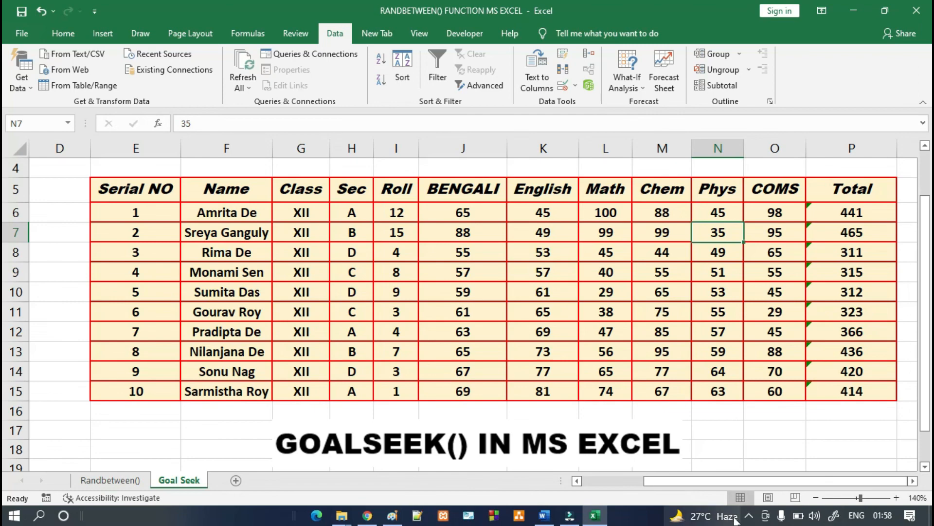
pyautogui.click(749, 515)
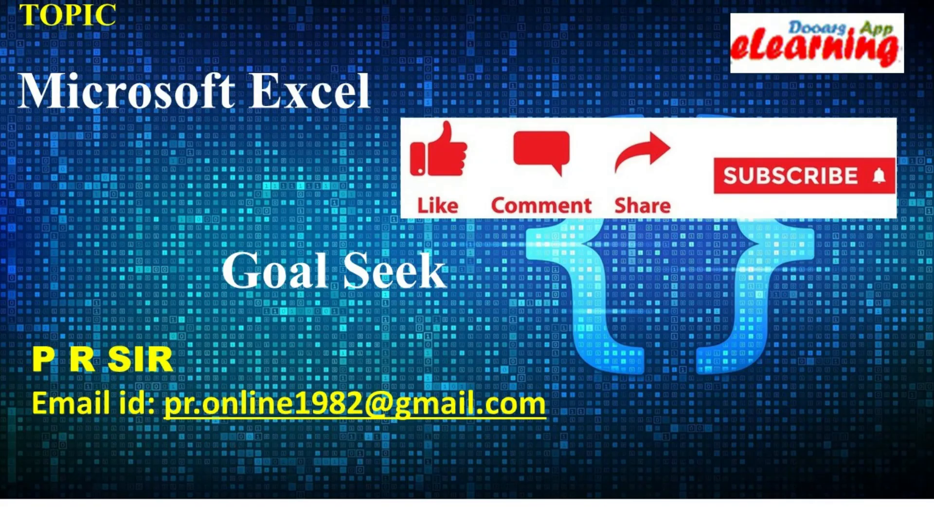